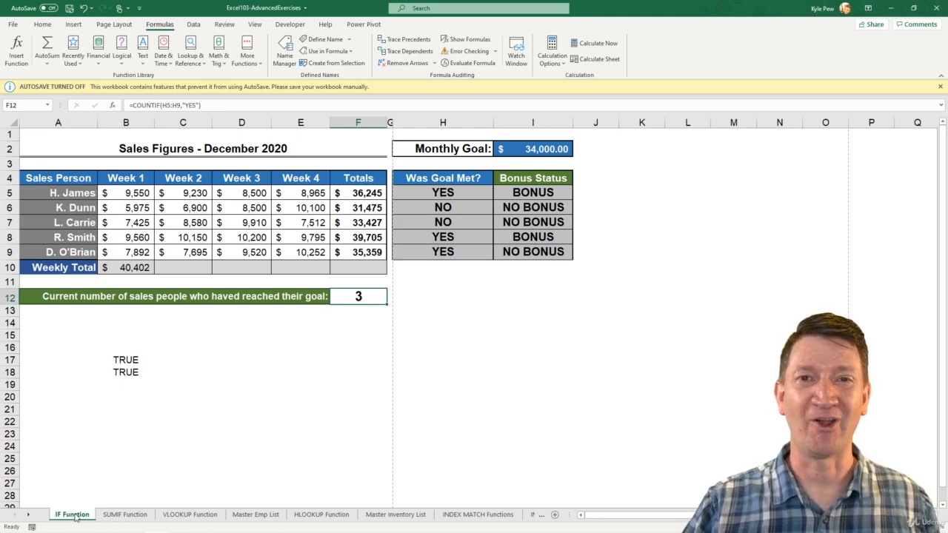
Switch to the SUMIF Function worksheet.
{"action": "left_click", "coordinate": [108, 518]}
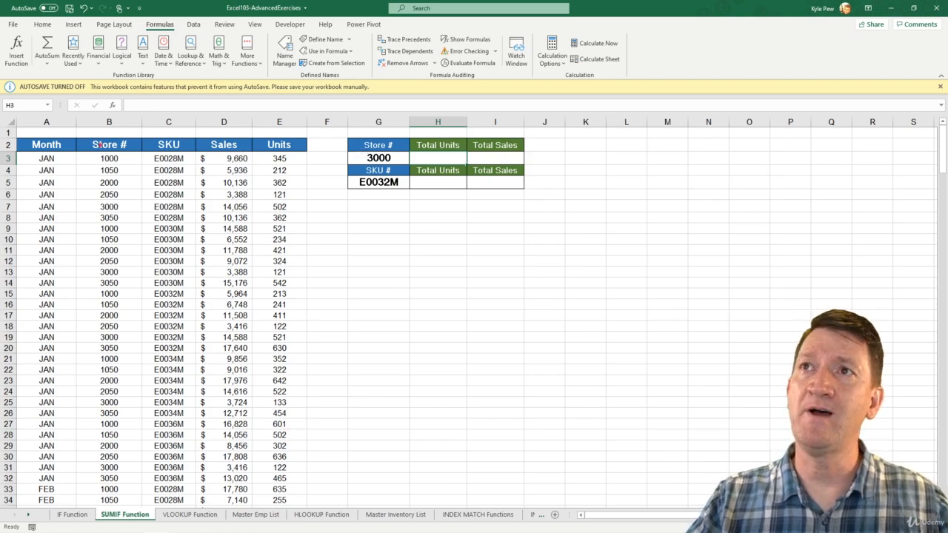
{"action": "mouse_move", "coordinate": [74, 137]}
{"action": "left_mouse_down"}
{"action": "mouse_move", "coordinate": [130, 365]}
{"action": "mouse_move", "coordinate": [141, 498]}
{"action": "left_mouse_up"}
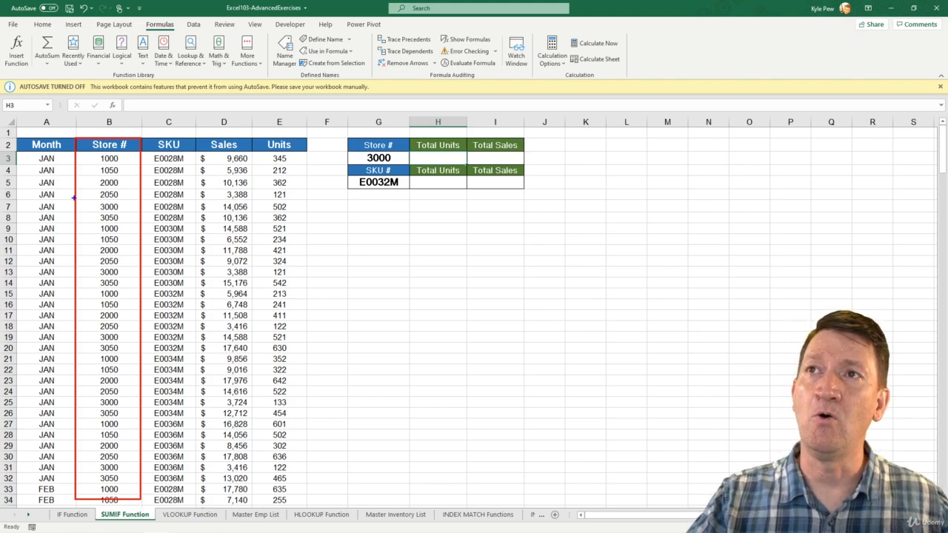
{"action": "mouse_move", "coordinate": [74, 197]}
{"action": "left_mouse_down"}
{"action": "mouse_move", "coordinate": [170, 214]}
{"action": "mouse_move", "coordinate": [304, 213]}
{"action": "left_mouse_up"}
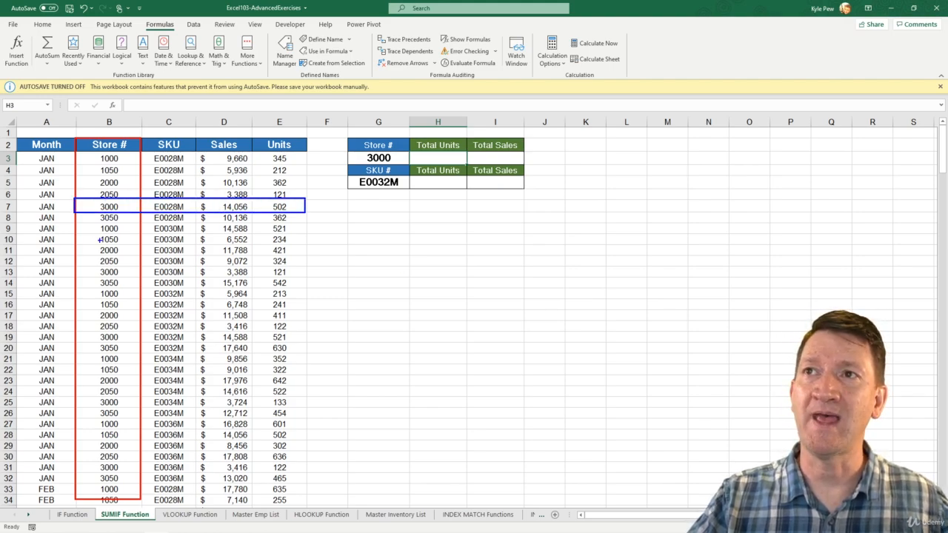
{"action": "left_click_drag", "start_coordinate": [77, 265], "coordinate": [317, 279]}
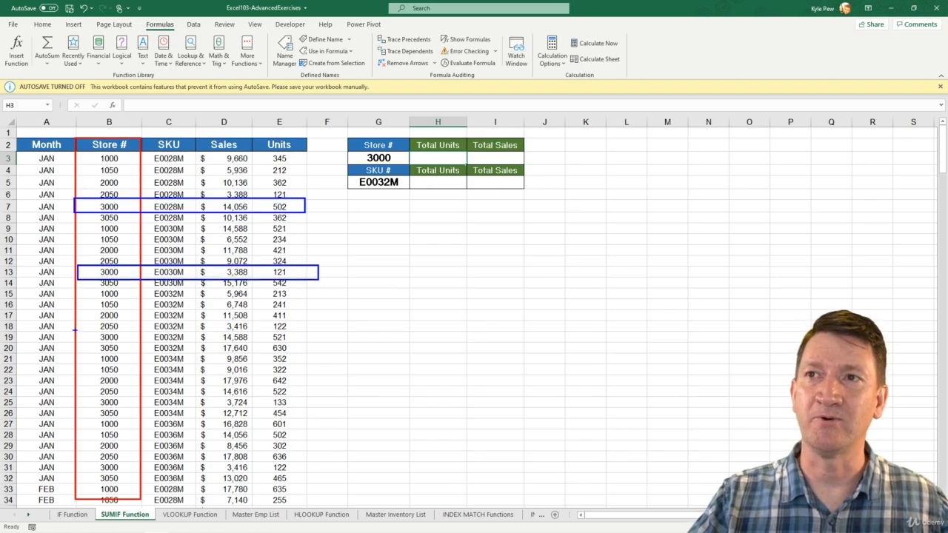
{"action": "left_click_drag", "start_coordinate": [74, 331], "coordinate": [318, 343]}
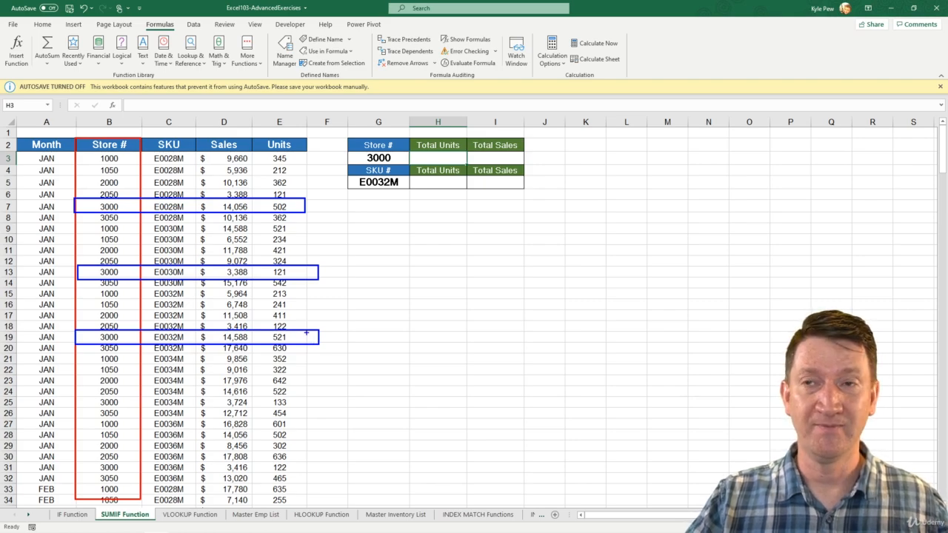
{"action": "left_click_drag", "start_coordinate": [522, 142], "coordinate": [655, 116]}
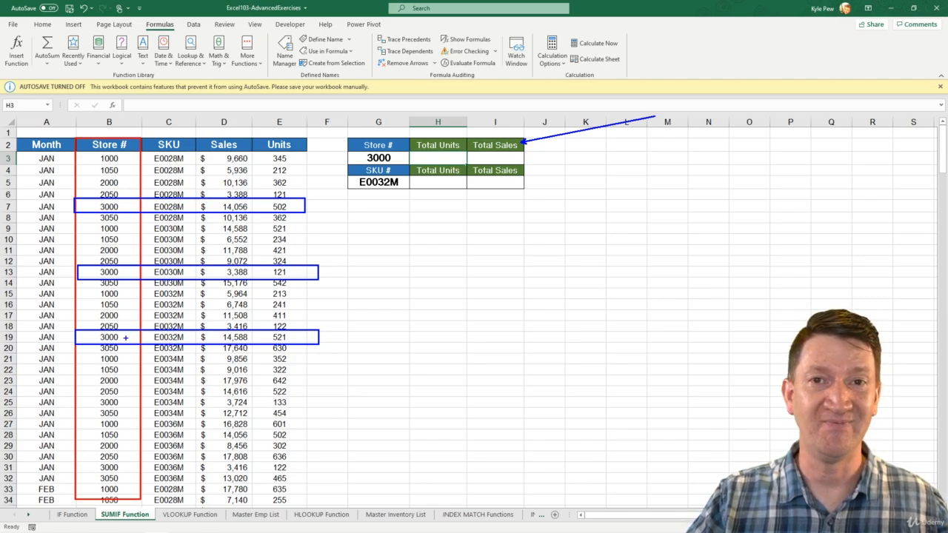
{"action": "key", "text": "Escape"}
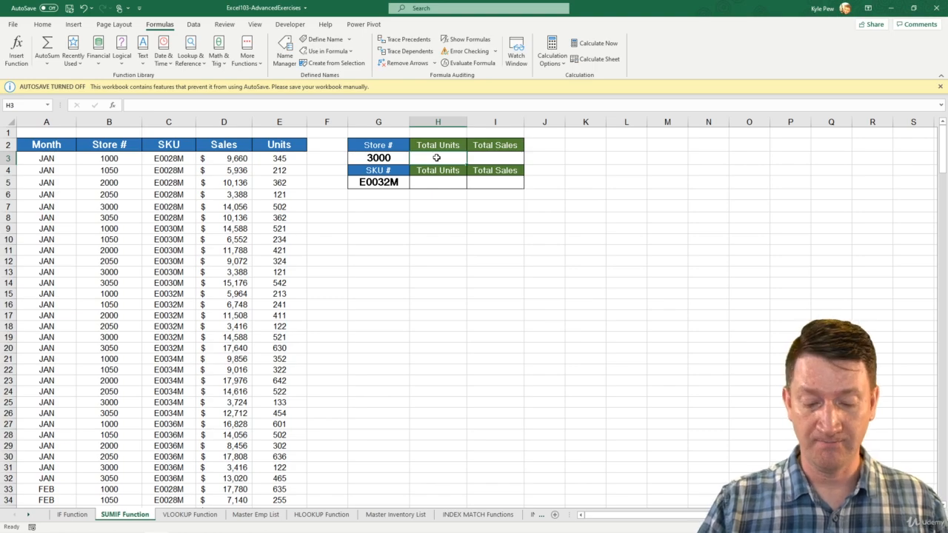
Start a SUMIF formula in H3 under Total Units, using the Store # cells B3:B272 as the range.
{"action": "type", "text": "=su"}
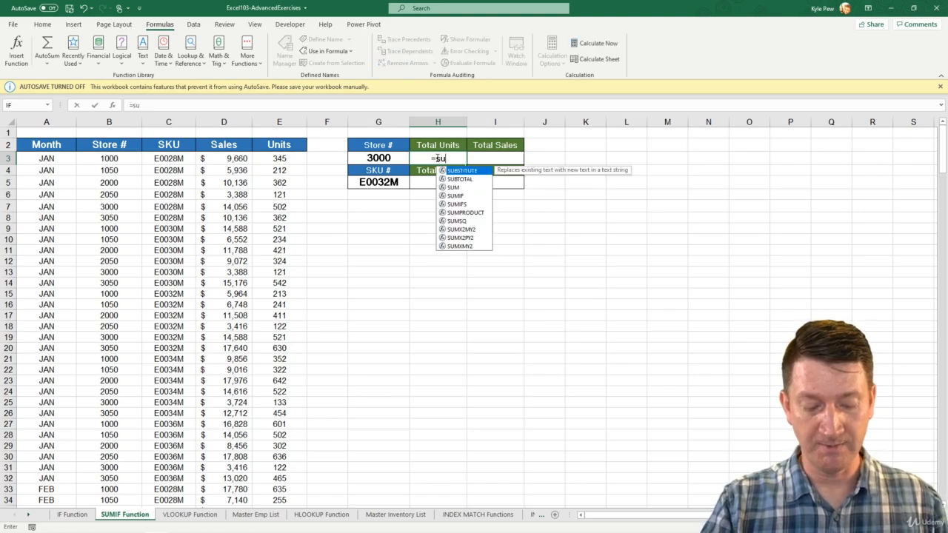
{"action": "type", "text": "mif("}
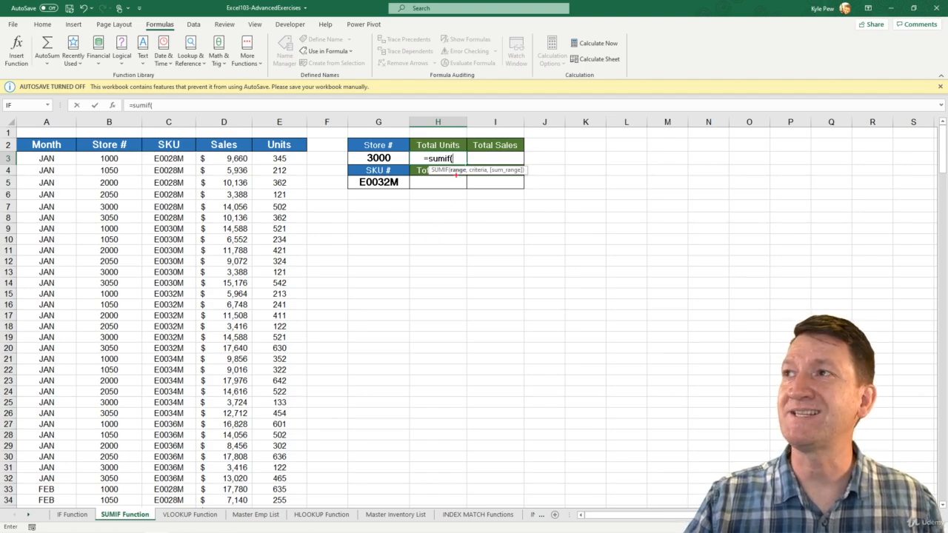
{"action": "mouse_move", "coordinate": [455, 178]}
{"action": "left_mouse_down"}
{"action": "mouse_move", "coordinate": [453, 214]}
{"action": "mouse_move", "coordinate": [513, 260]}
{"action": "left_mouse_up"}
{"action": "left_click_drag", "start_coordinate": [552, 219], "coordinate": [520, 179]}
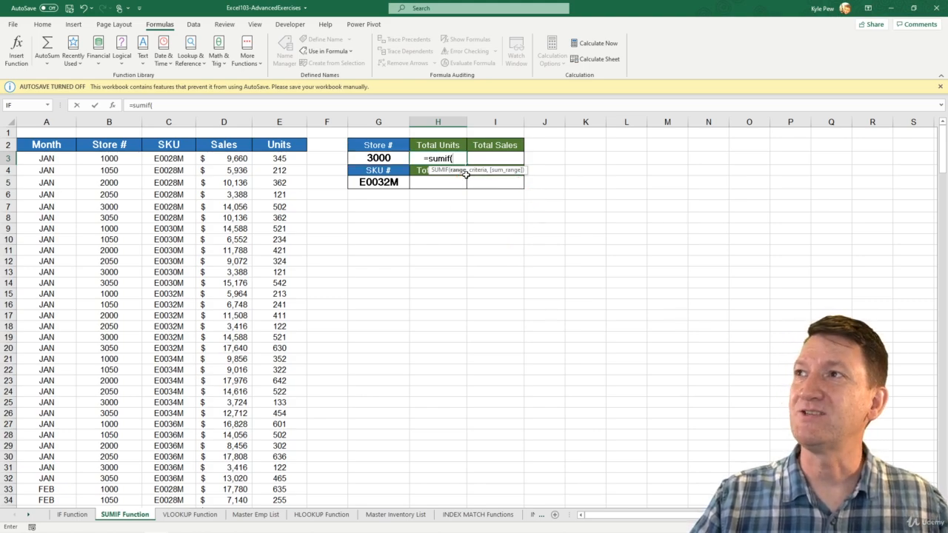
{"action": "left_click", "coordinate": [105, 159]}
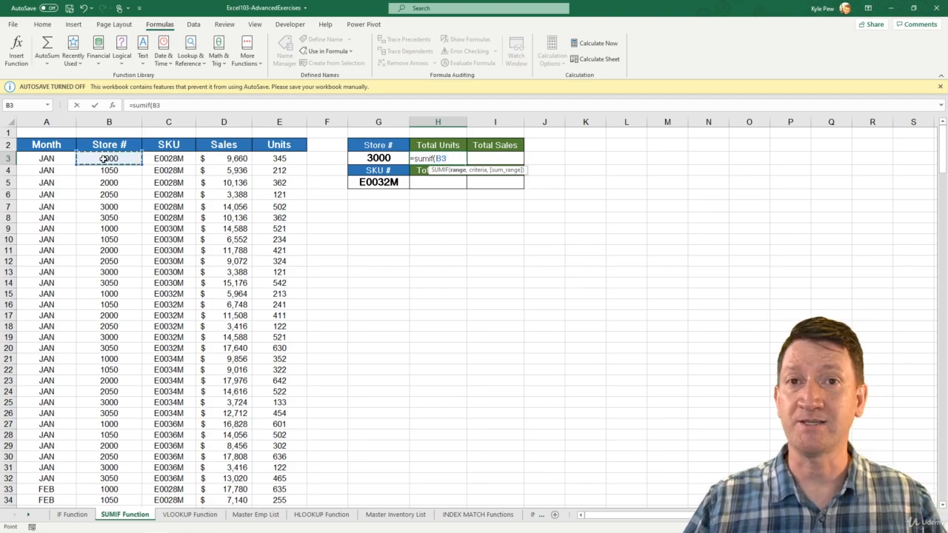
{"action": "key", "text": "ctrl+shift+Down"}
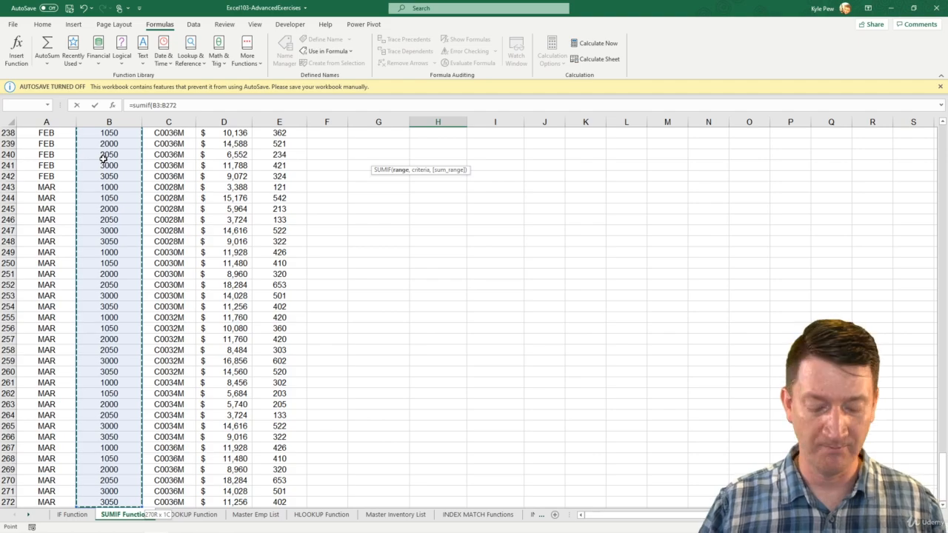
{"action": "type", "text": ","}
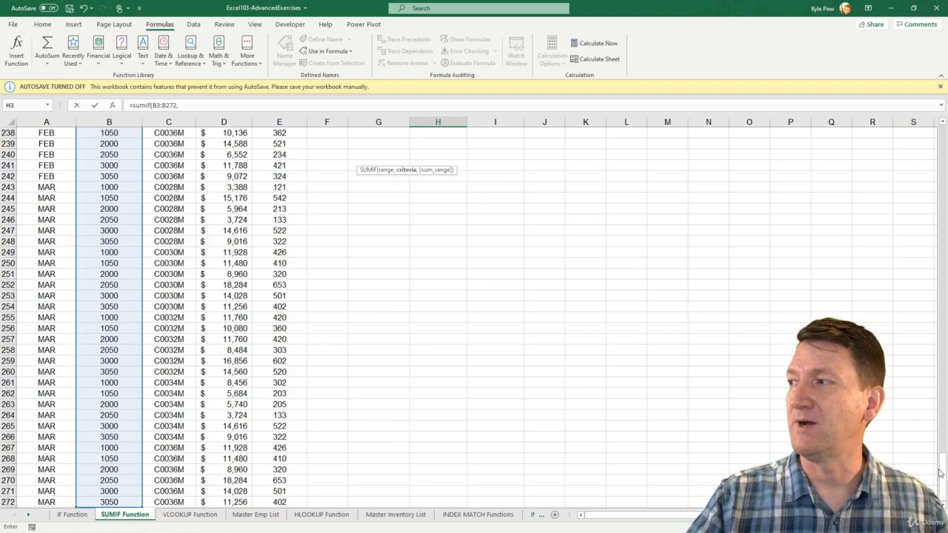
Complete the H3 formula with G3 as the criteria and the Units cells E3:E272 as the sum range.
{"action": "left_click_drag", "start_coordinate": [940, 473], "coordinate": [939, 137]}
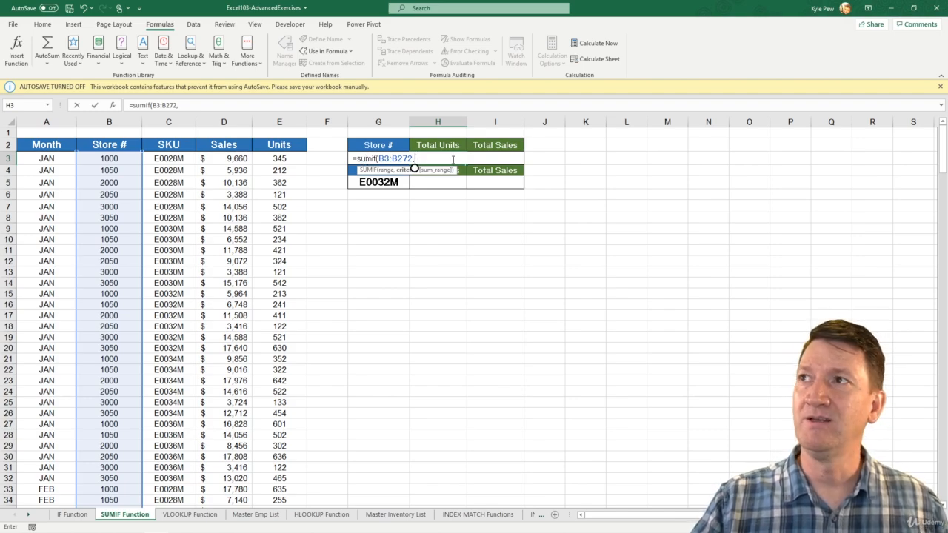
{"action": "type", "text": "G3"}
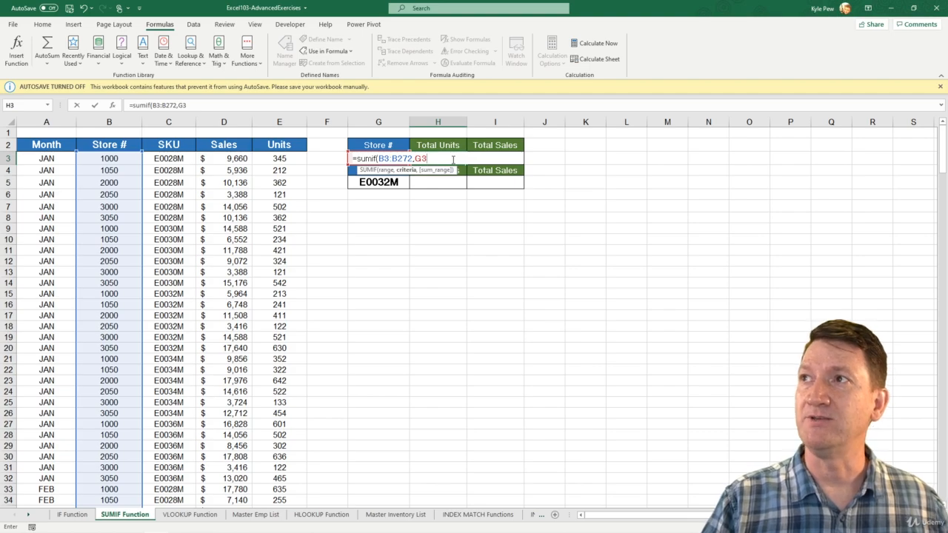
{"action": "type", "text": ","}
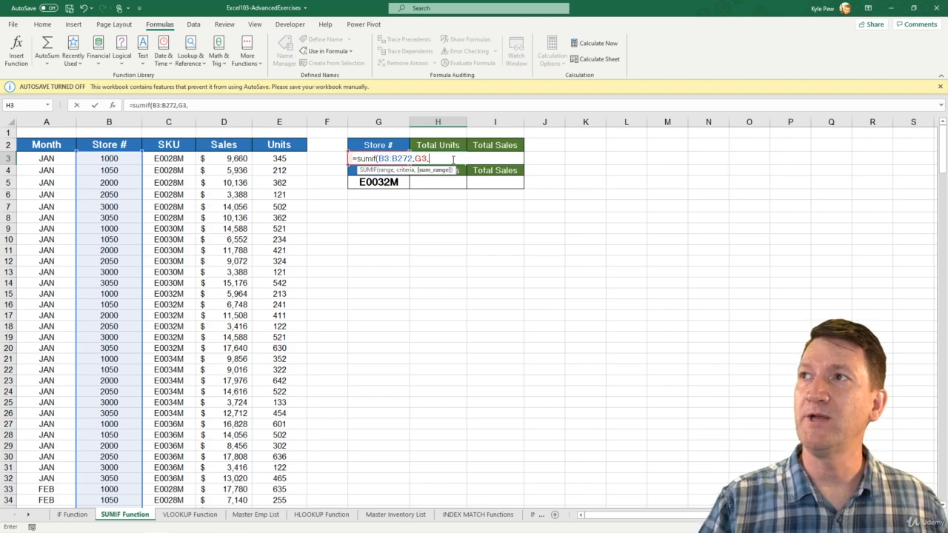
{"action": "left_click", "coordinate": [285, 160]}
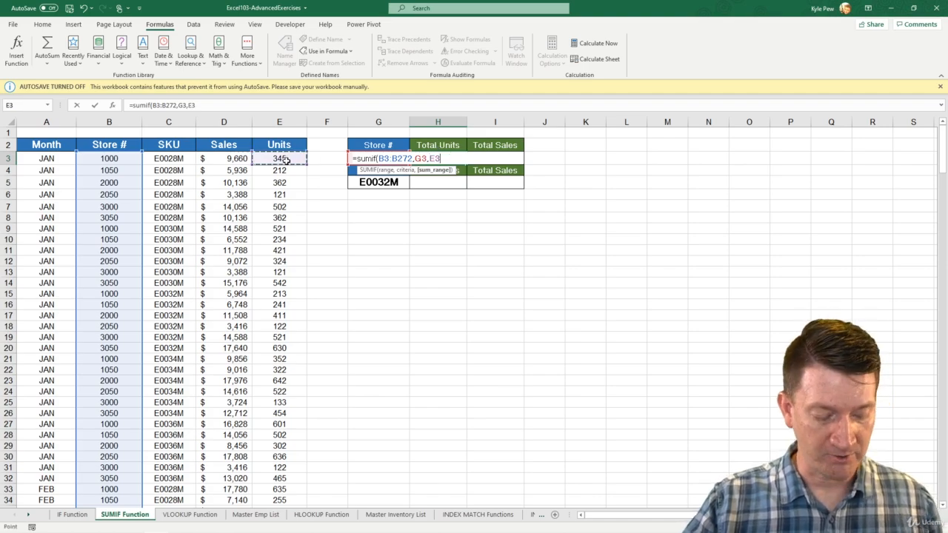
{"action": "key", "text": "ctrl+shift+Down"}
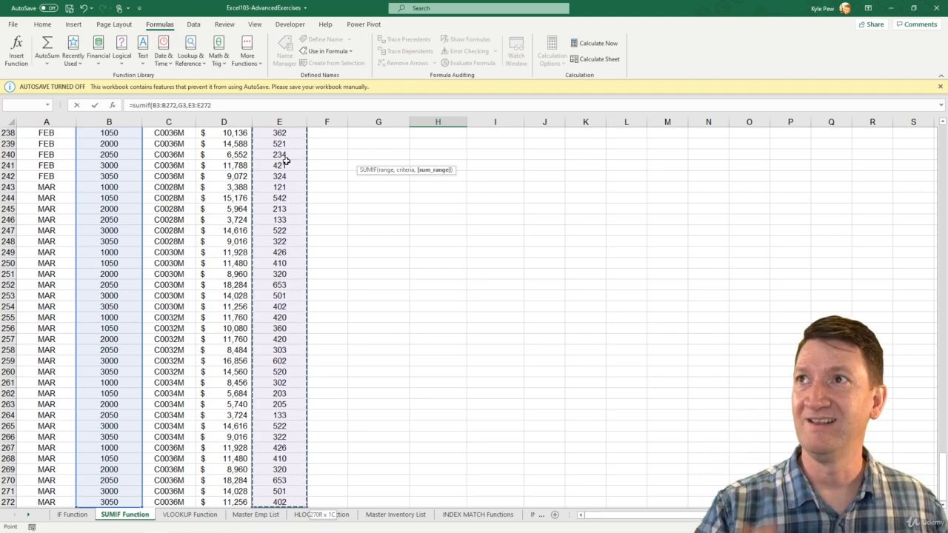
{"action": "type", "text": ")"}
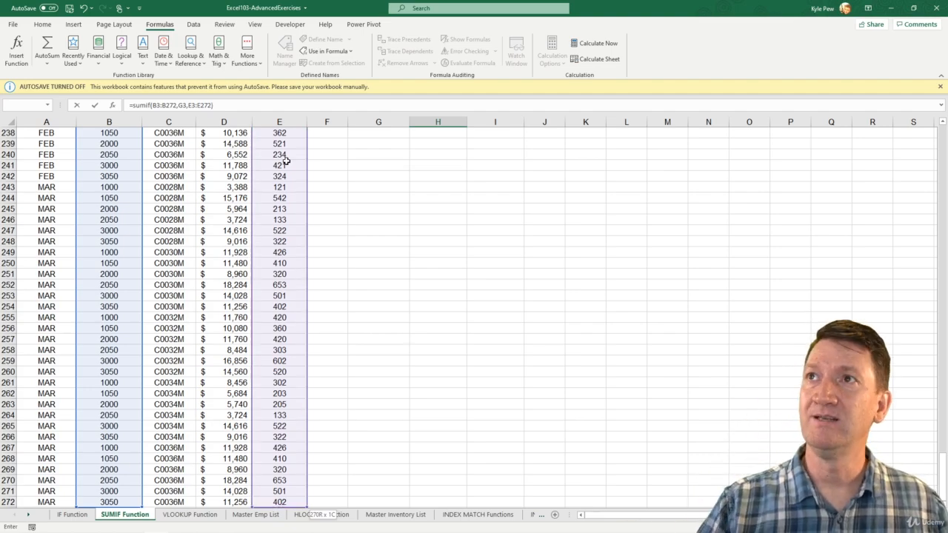
{"action": "key", "text": "Return"}
{"action": "scroll", "coordinate": [445, 238], "scroll_direction": "up", "scroll_amount": 1}
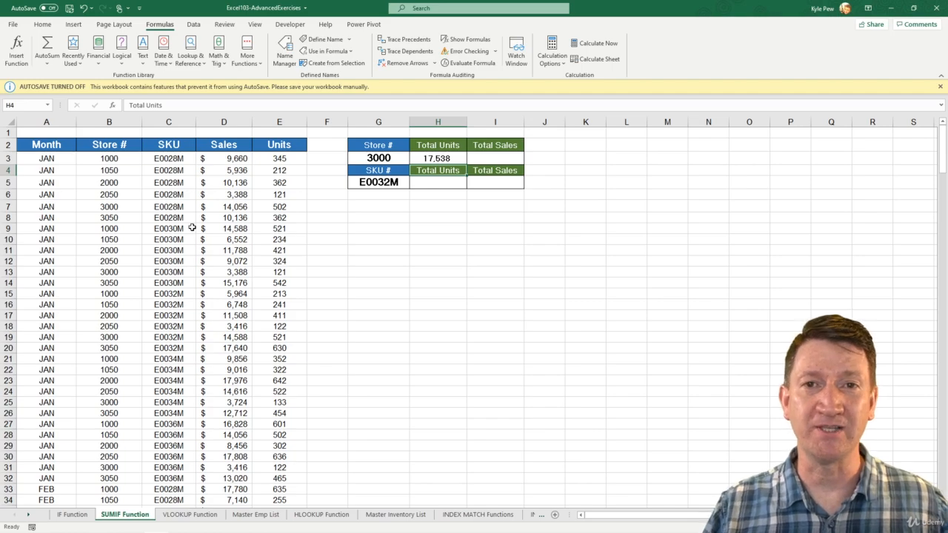
Test the Total Units formula by setting the store number in G3 to 1050.
{"action": "left_click", "coordinate": [420, 158]}
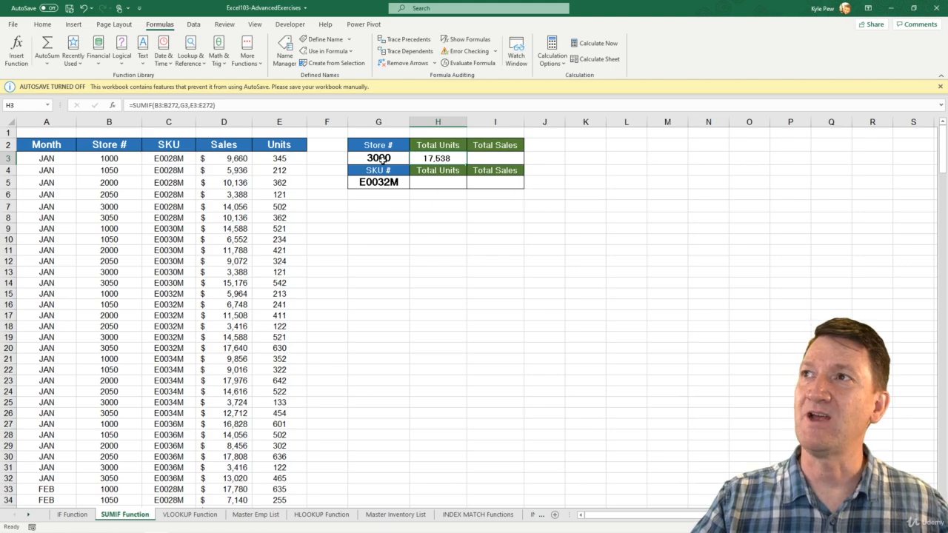
{"action": "left_click", "coordinate": [392, 161]}
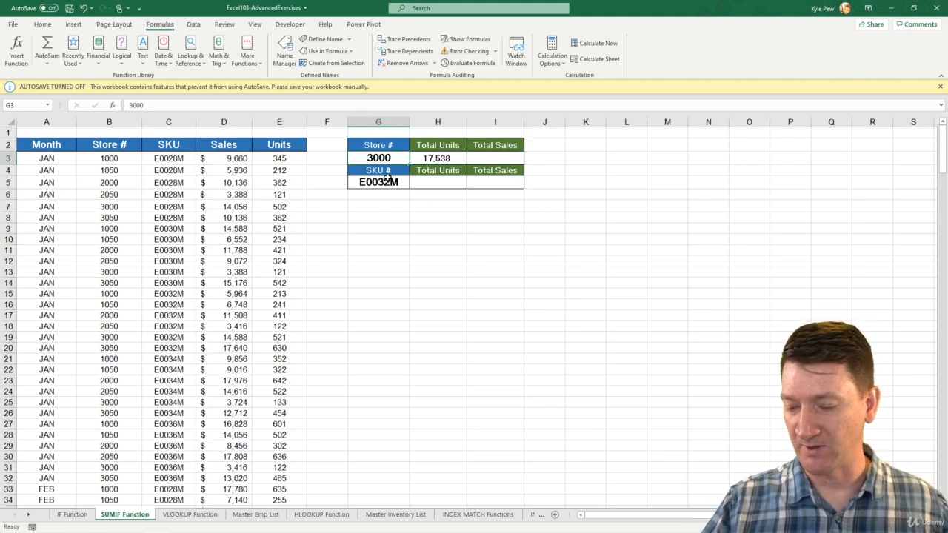
{"action": "type", "text": "1050"}
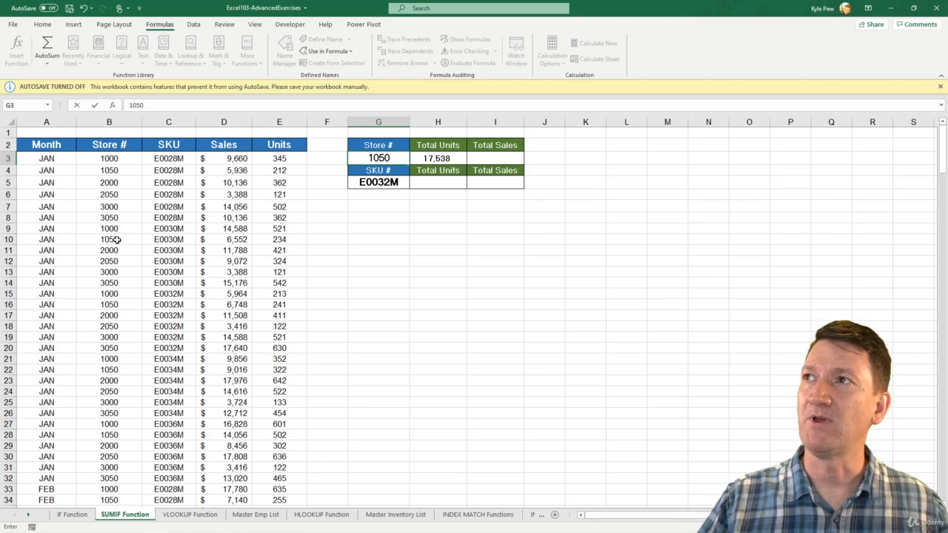
{"action": "key", "text": "Return"}
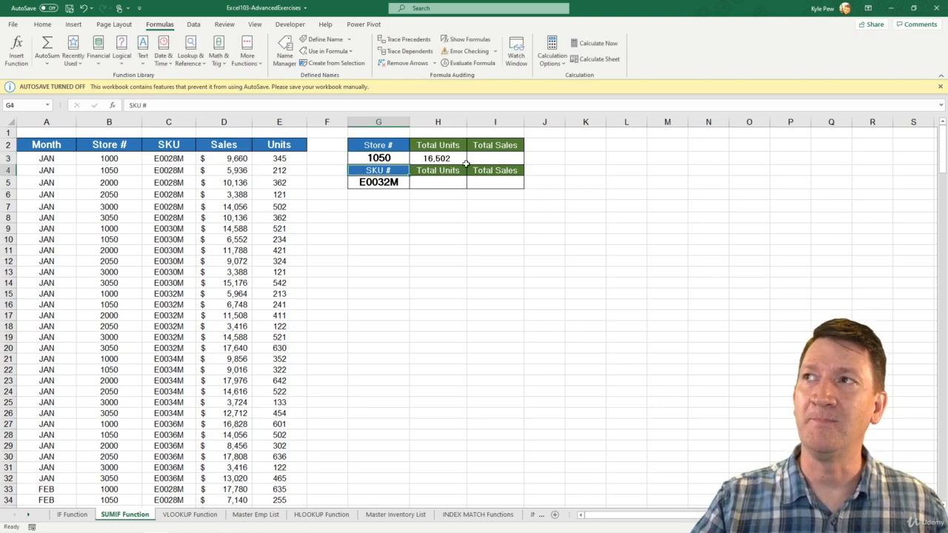
Set the store number in G3 back to 3000.
{"action": "left_click", "coordinate": [385, 158]}
{"action": "type", "text": "3000"}
{"action": "key", "text": "Return"}
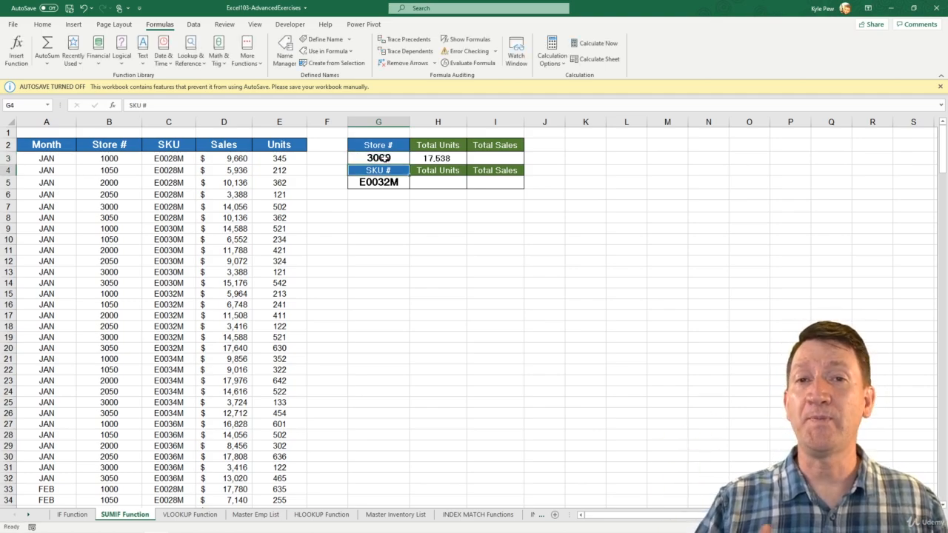
Replace the G3 criteria reference in H3's SUMIF formula with the fixed value 3000.
{"action": "double_click", "coordinate": [439, 159]}
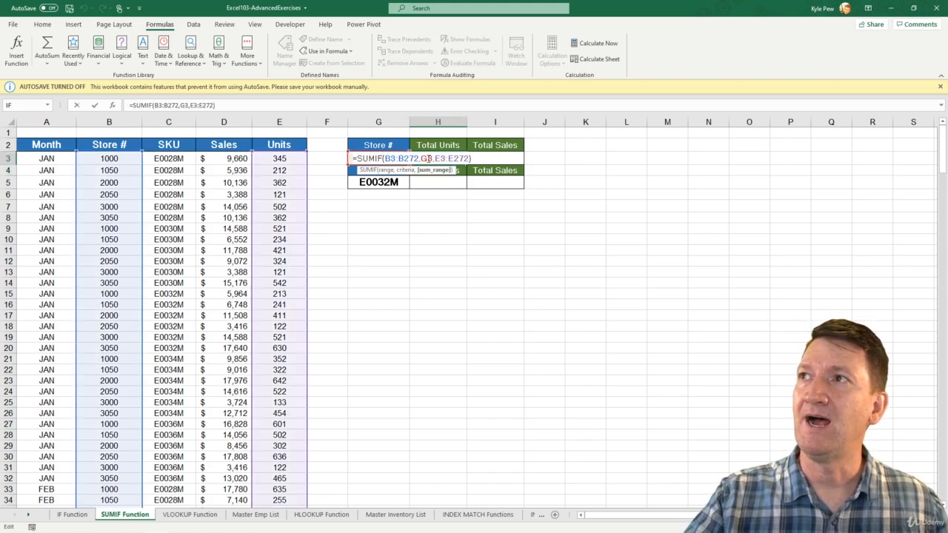
{"action": "double_click", "coordinate": [426, 158]}
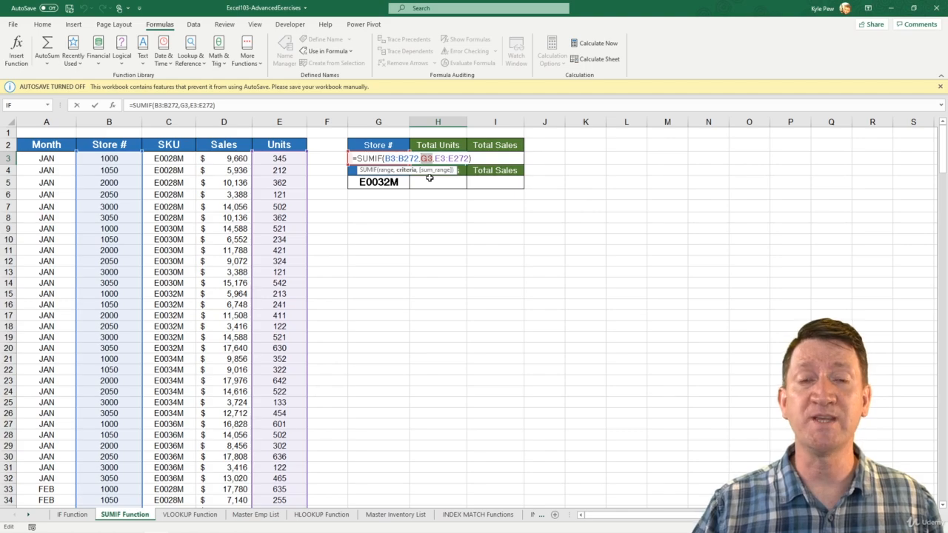
{"action": "type", "text": "300"}
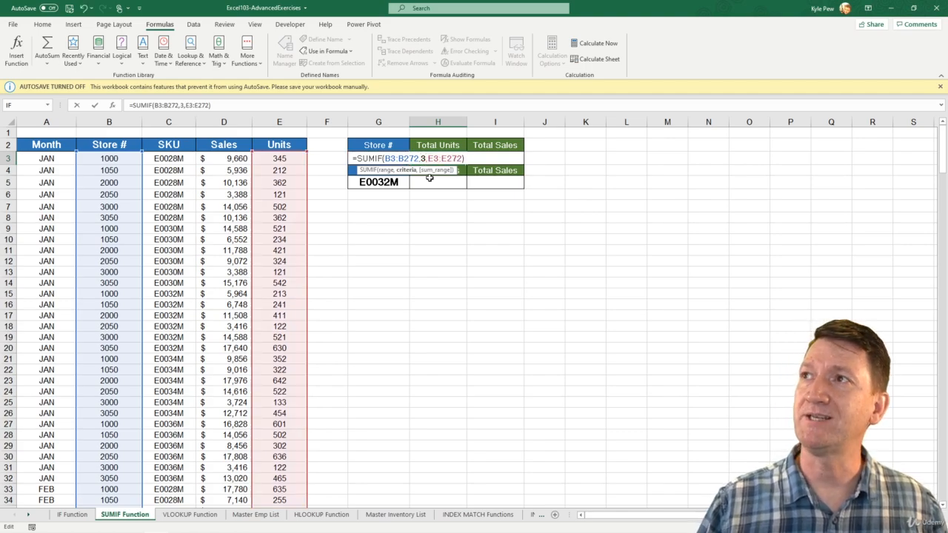
{"action": "type", "text": "0"}
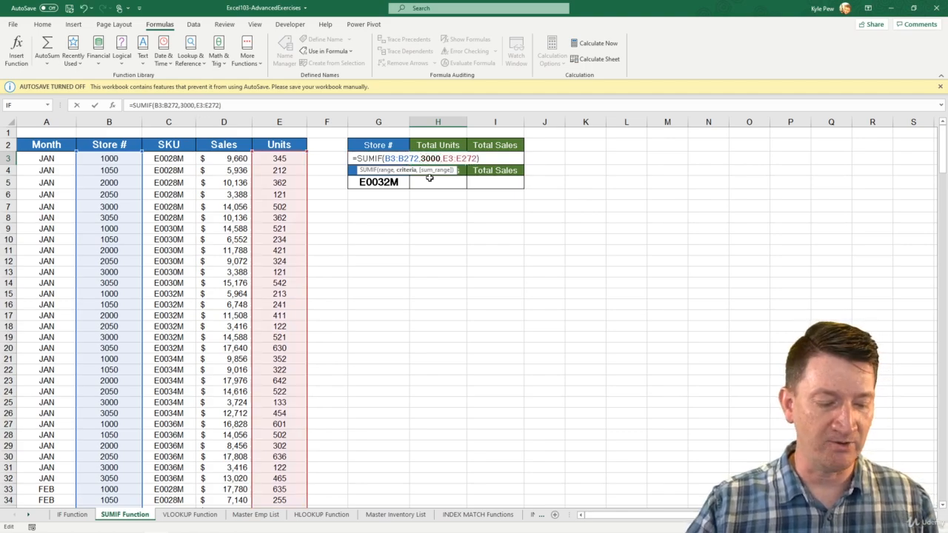
{"action": "key", "text": "ctrl+2"}
{"action": "left_click_drag", "start_coordinate": [431, 164], "coordinate": [450, 218]}
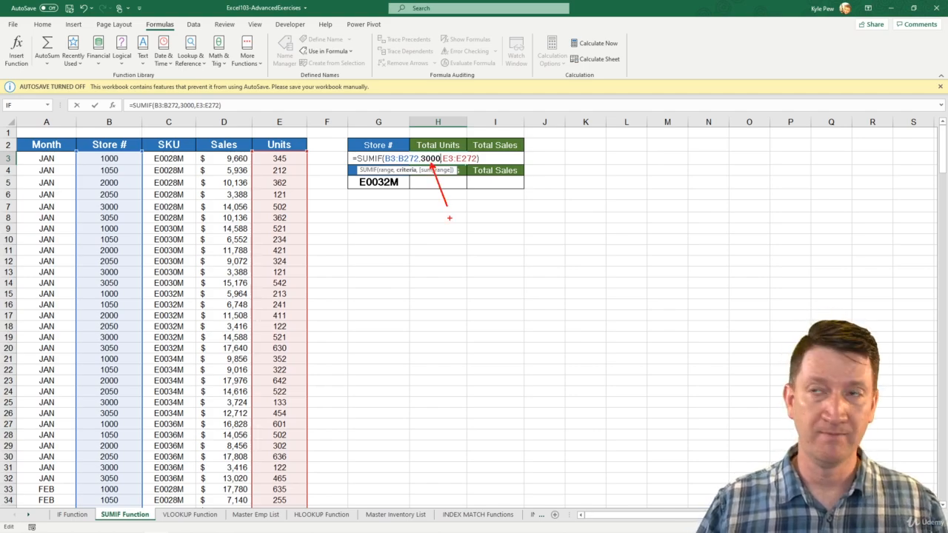
{"action": "key", "text": "Escape"}
{"action": "key", "text": "Return"}
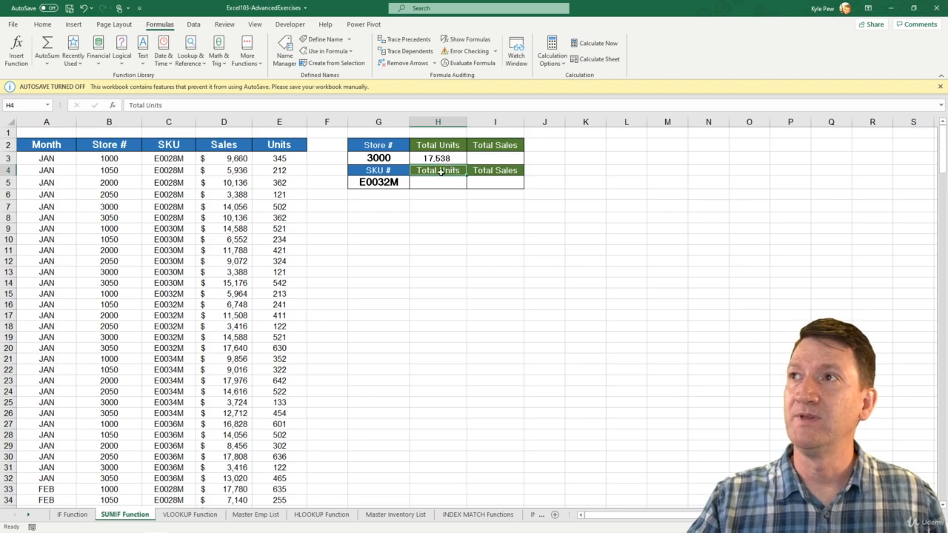
Start a SUMIF formula in the store's Total Sales cell I3 with the Store # cells B3:B272 as the range.
{"action": "left_click", "coordinate": [481, 159]}
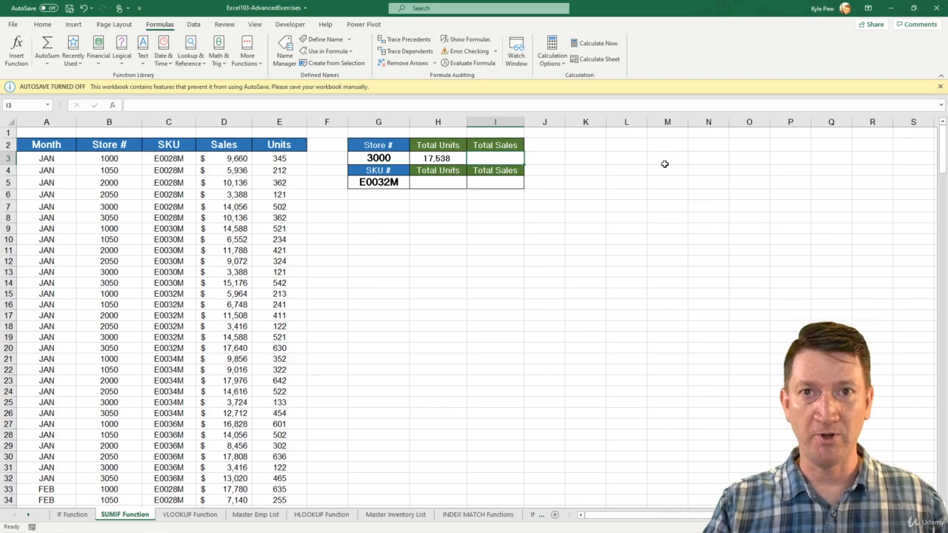
{"action": "type", "text": "=SUM"}
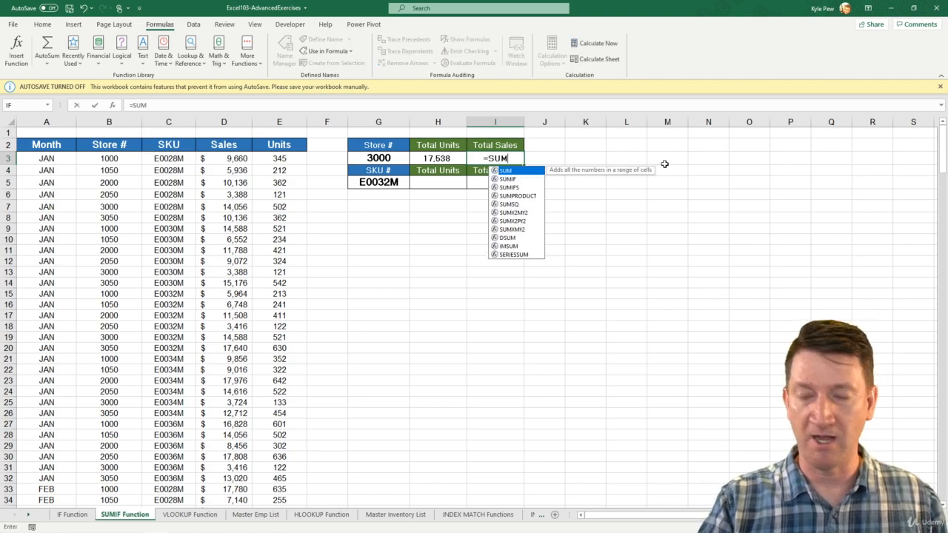
{"action": "type", "text": "IF("}
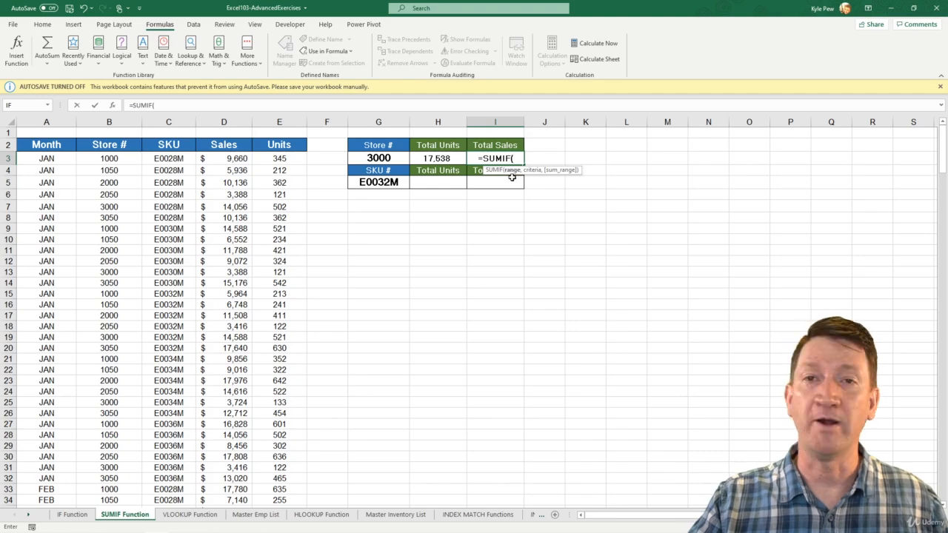
{"action": "left_click", "coordinate": [114, 160]}
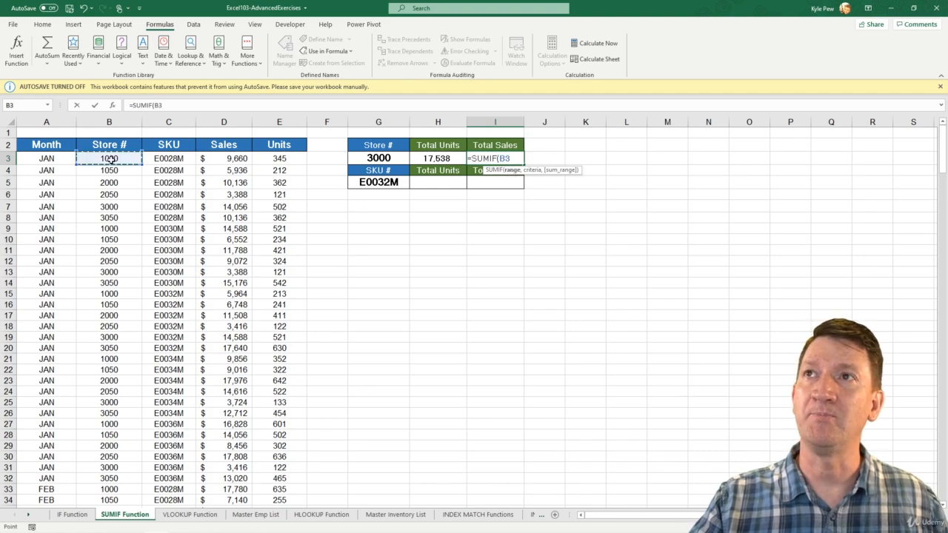
{"action": "key", "text": "ctrl+shift+Down"}
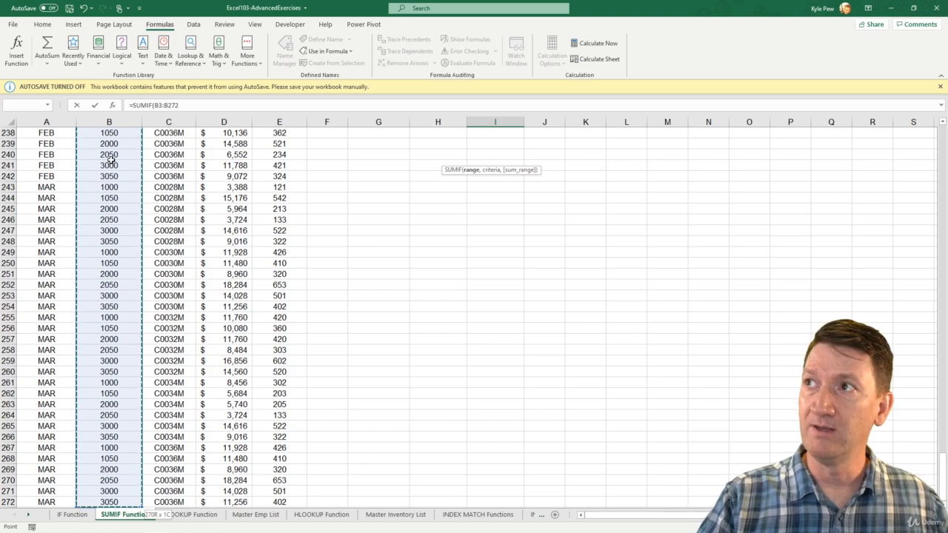
{"action": "type", "text": ","}
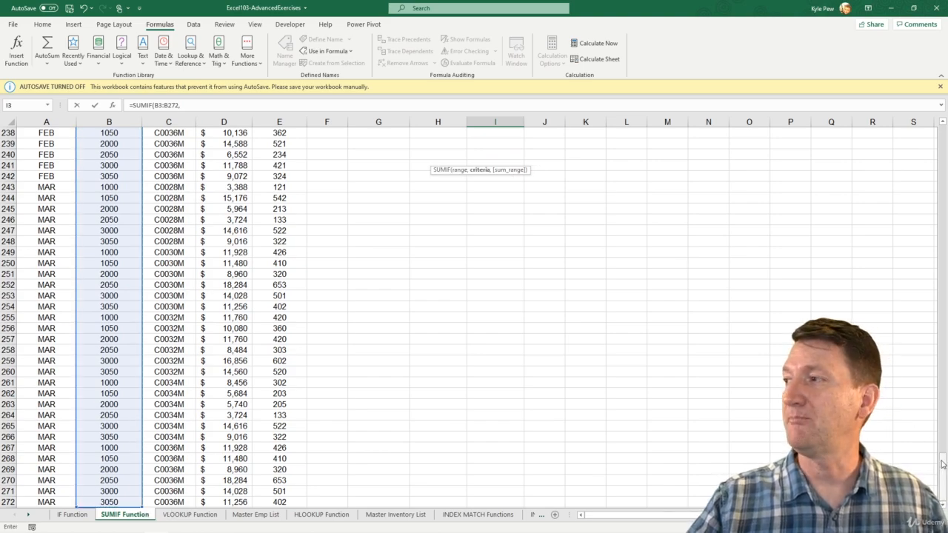
Complete the I3 formula with G3 as the criteria and the Sales cells D3:D272 as the sum range.
{"action": "left_click_drag", "start_coordinate": [945, 349], "coordinate": [943, 134]}
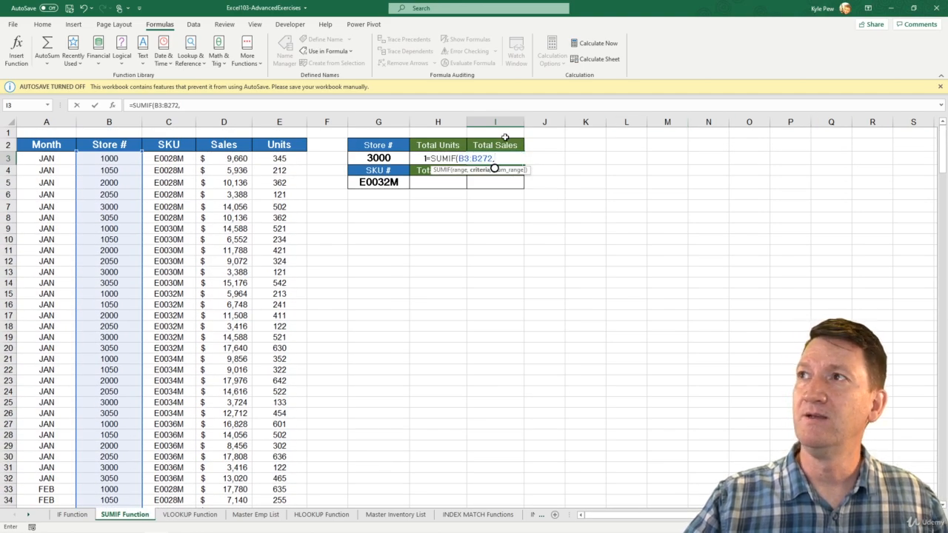
{"action": "left_click", "coordinate": [363, 158]}
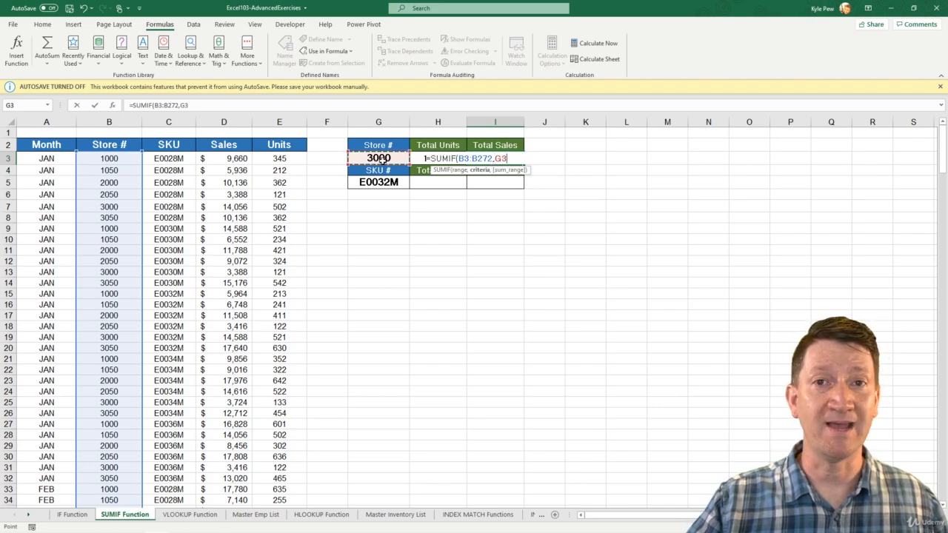
{"action": "type", "text": ","}
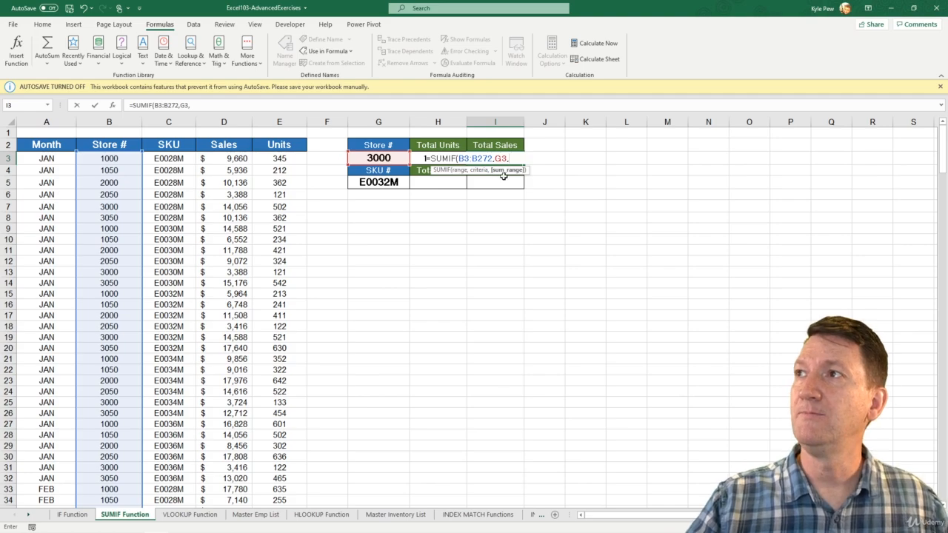
{"action": "left_click", "coordinate": [222, 159]}
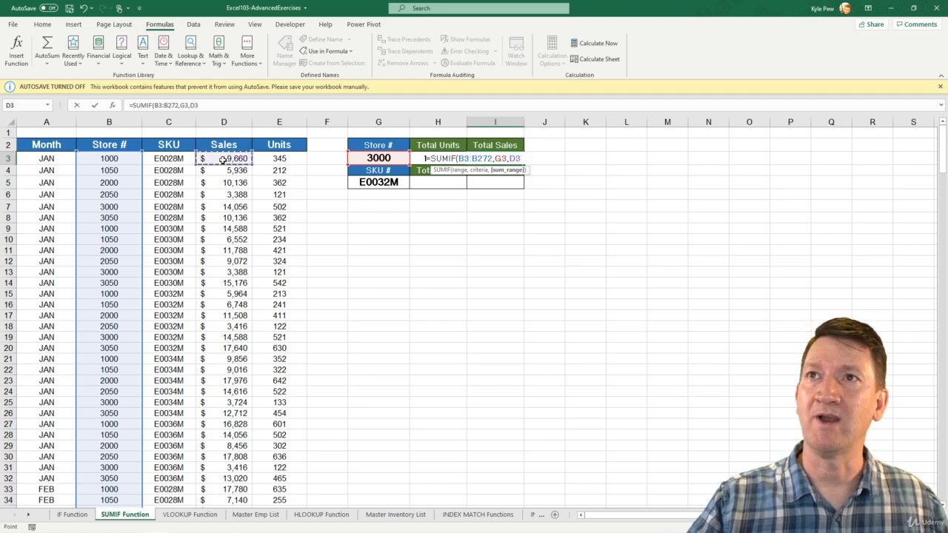
{"action": "key", "text": "ctrl+shift+Down"}
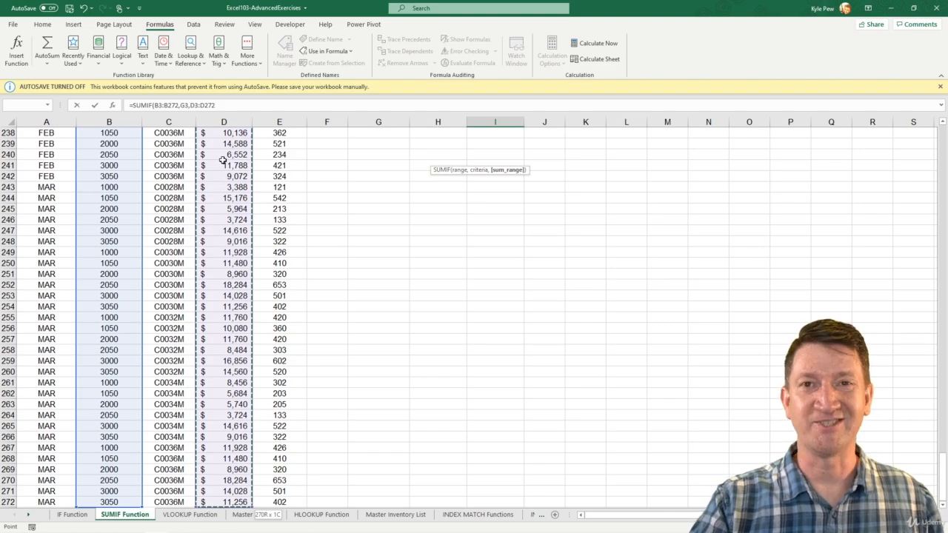
{"action": "type", "text": ")"}
{"action": "key", "text": "Return"}
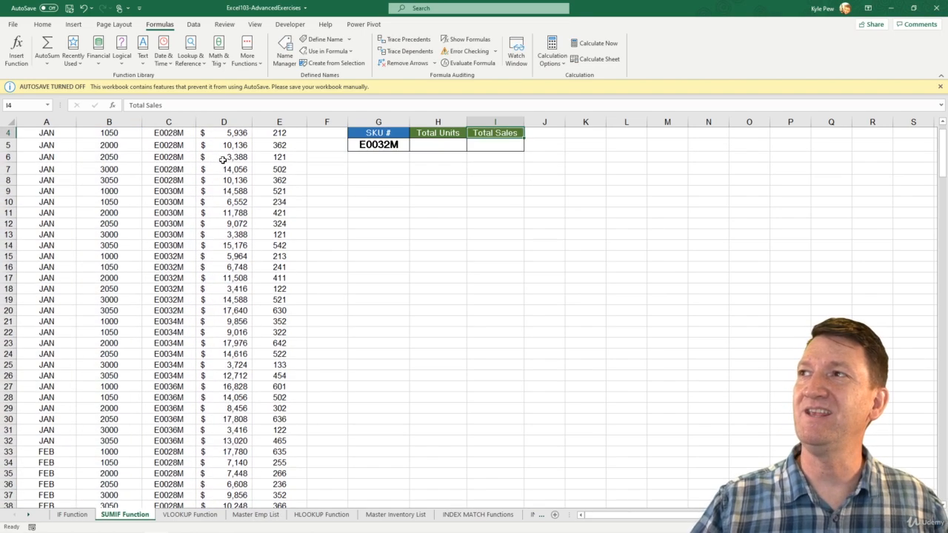
{"action": "scroll", "coordinate": [461, 220], "scroll_direction": "up", "scroll_amount": 1}
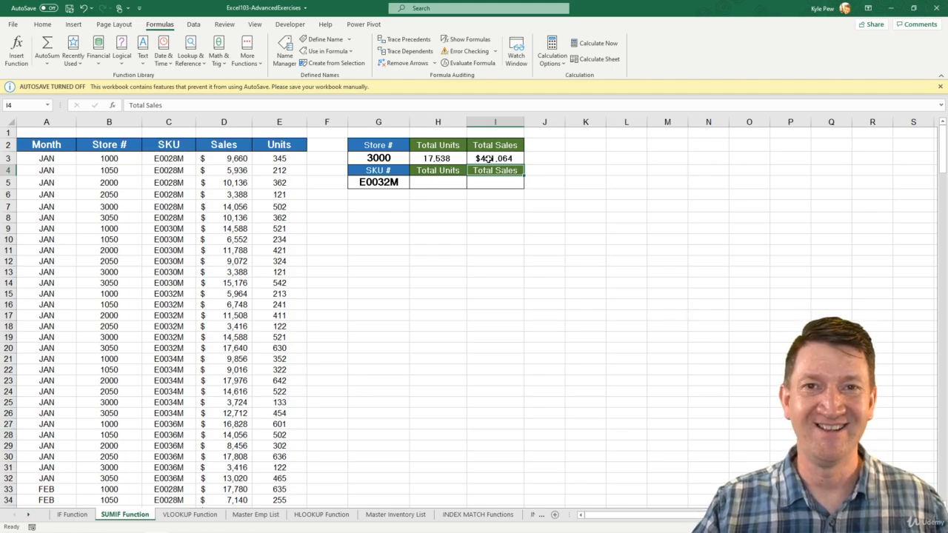
{"action": "left_click", "coordinate": [437, 180]}
{"action": "left_click", "coordinate": [488, 182]}
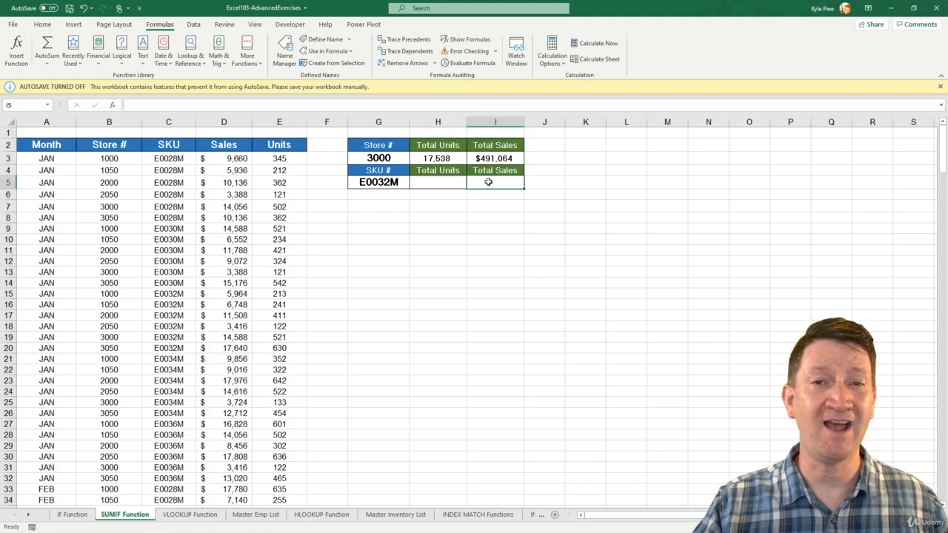